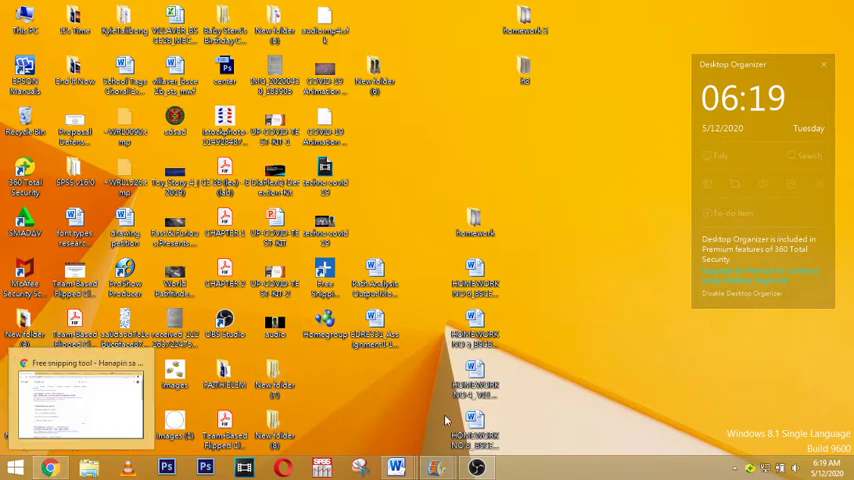
# Bring the hexagon puzzle PDF forward and briefly select, then deselect, its instructions paragraph
pyautogui.moveTo(435, 467)
pyautogui.click(340, 268)
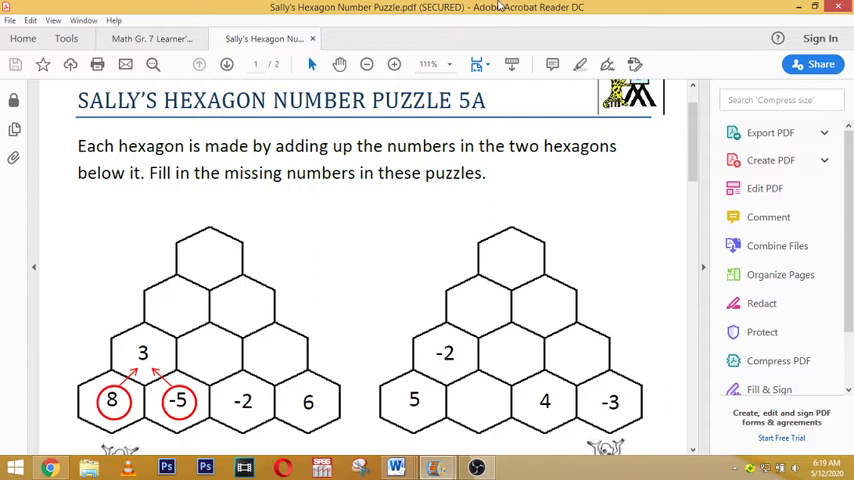
pyautogui.moveTo(78, 146); pyautogui.dragTo(510, 185)
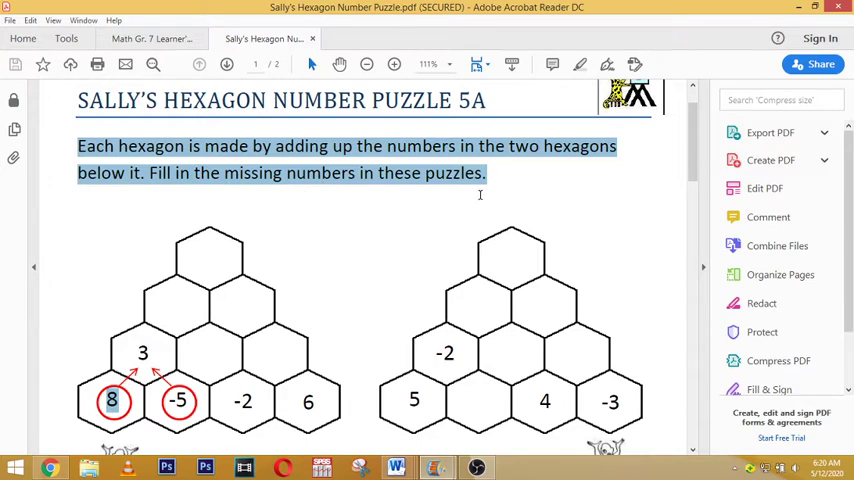
pyautogui.click(490, 173)
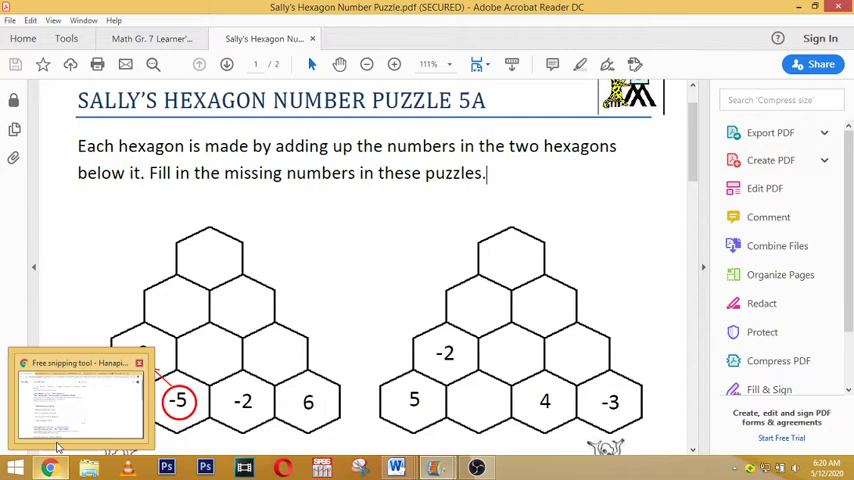
pyautogui.moveTo(50, 468)
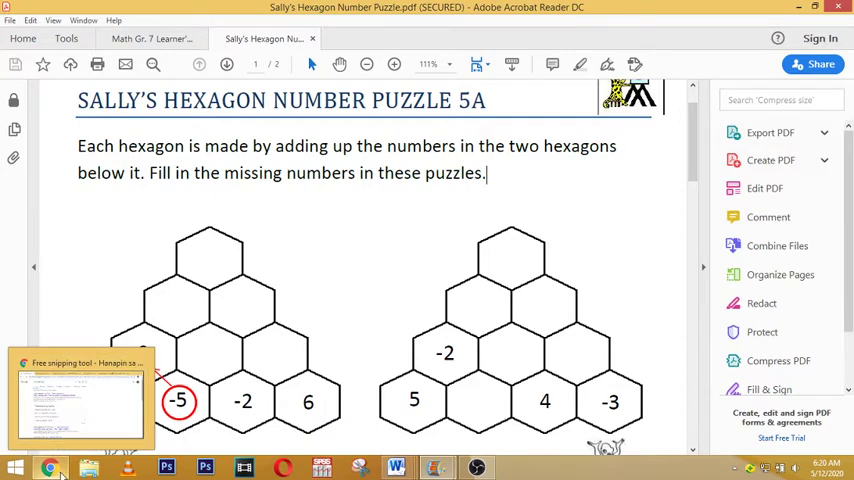
pyautogui.click(50, 467)
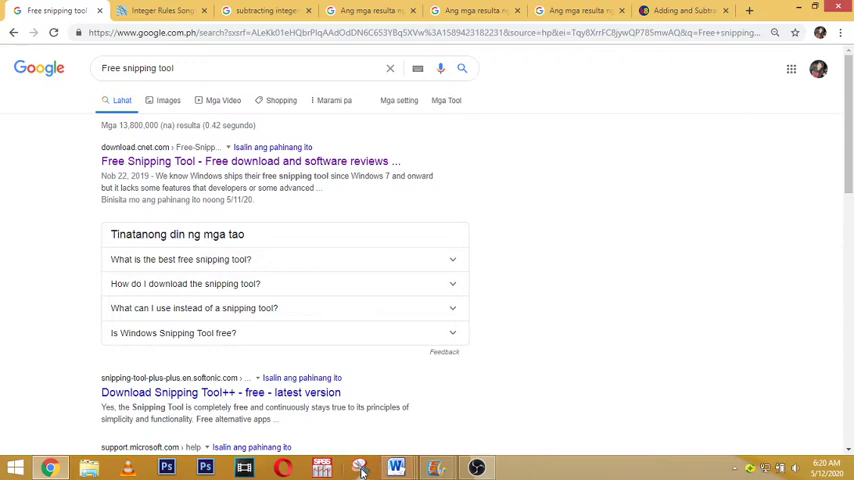
pyautogui.hotkey('alt', 'Tab')
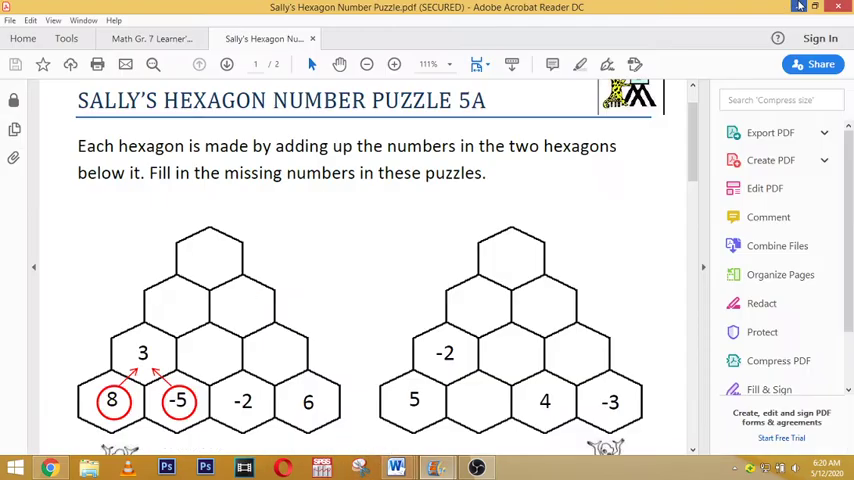
# Launch Snipping Tool and keep it in front of the restored hexagon puzzle PDF
pyautogui.click(800, 7)
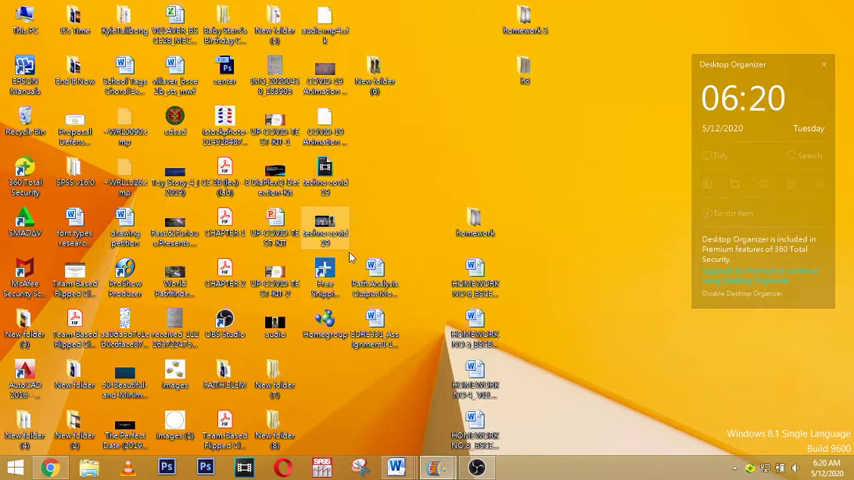
pyautogui.click(362, 470)
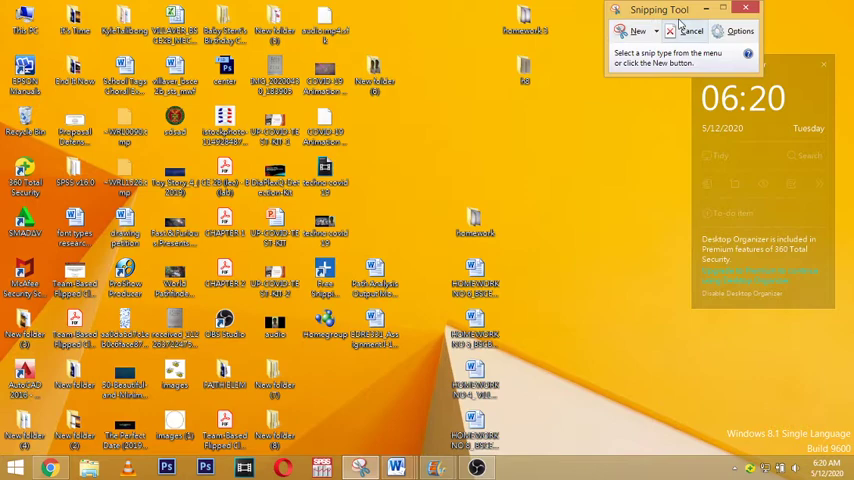
pyautogui.click(435, 468)
pyautogui.click(505, 405)
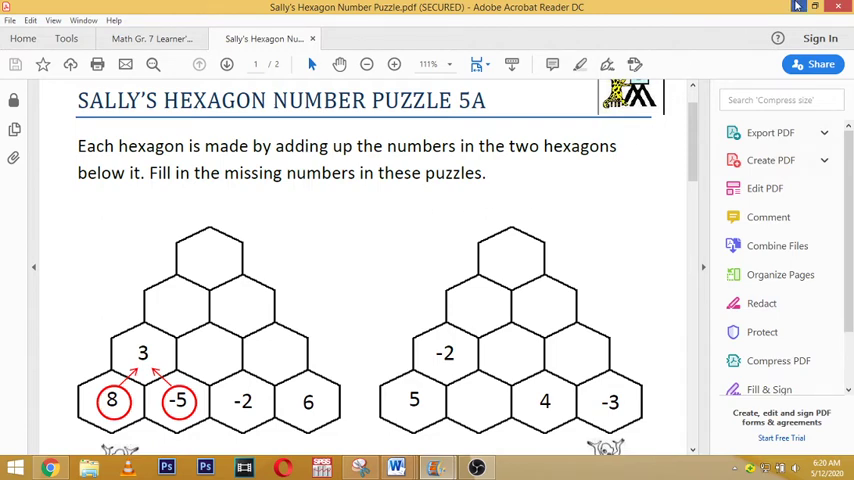
pyautogui.click(359, 467)
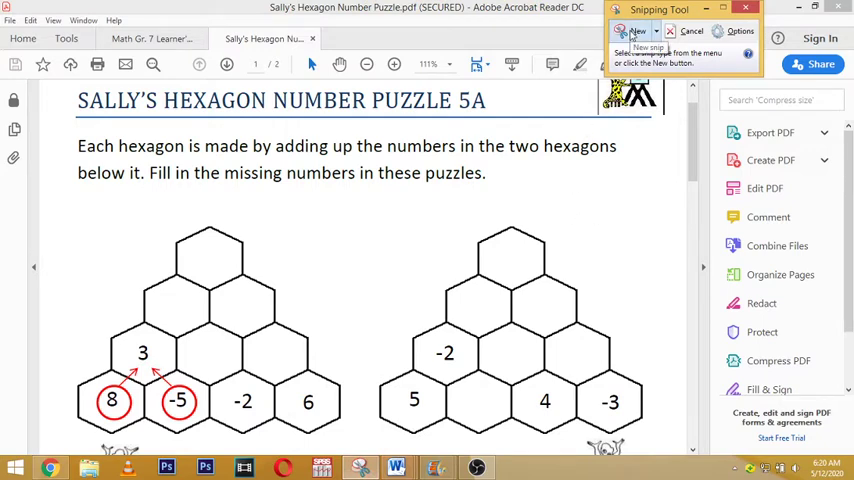
# Snip a rectangle covering both hexagon pyramids in the puzzle PDF
pyautogui.click(630, 32)
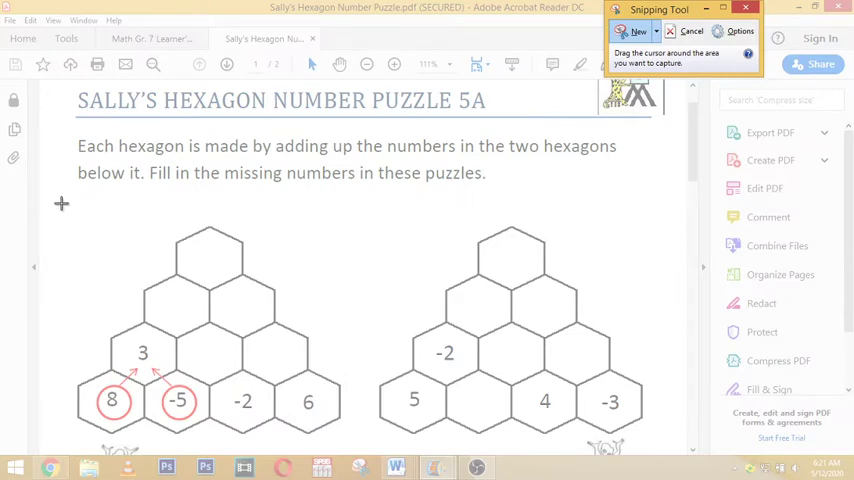
pyautogui.moveTo(62, 204); pyautogui.dragTo(288, 441)
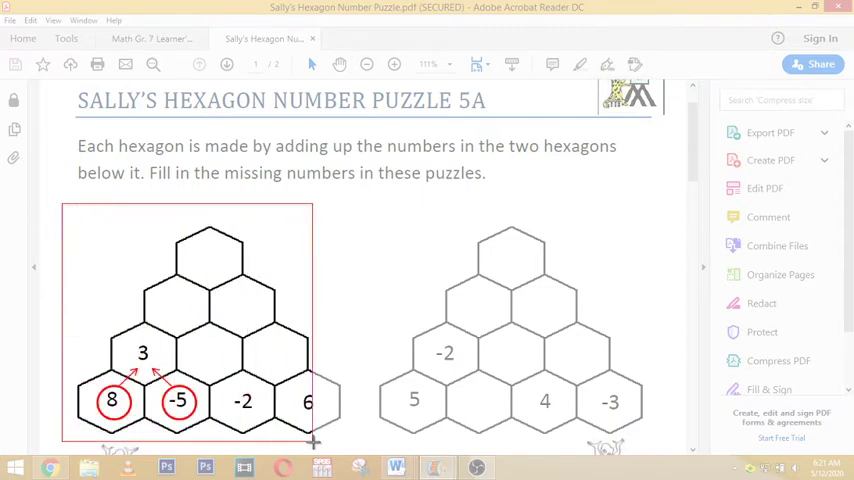
pyautogui.moveTo(288, 441); pyautogui.dragTo(642, 441)
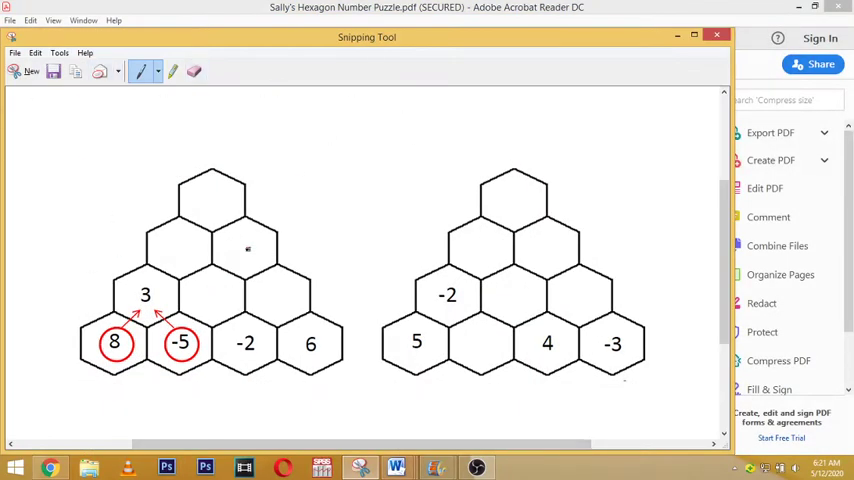
# Copy the hexagon pyramids snip to the clipboard for Word
pyautogui.rightClick(248, 249)
pyautogui.click(255, 229)
pyautogui.rightClick(255, 229)
pyautogui.click(280, 246)
pyautogui.click(396, 467)
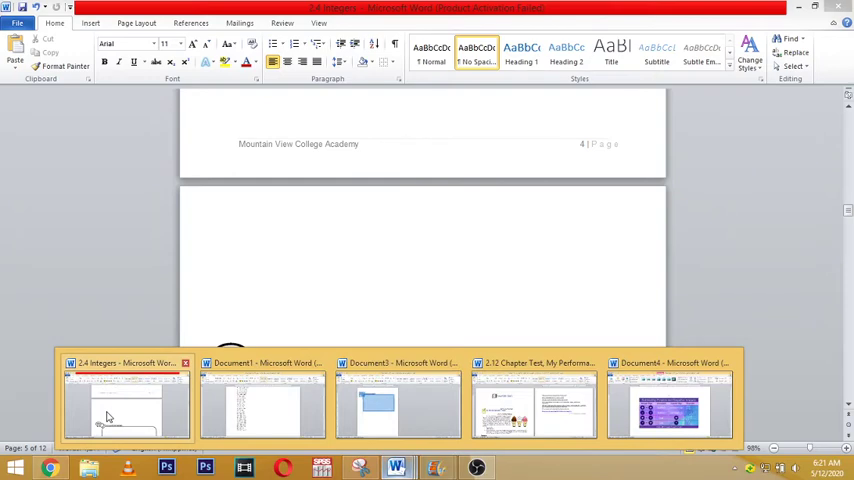
# Paste the hexagon pyramids snip on a new line in the 2.4 Integers document
pyautogui.click(126, 405)
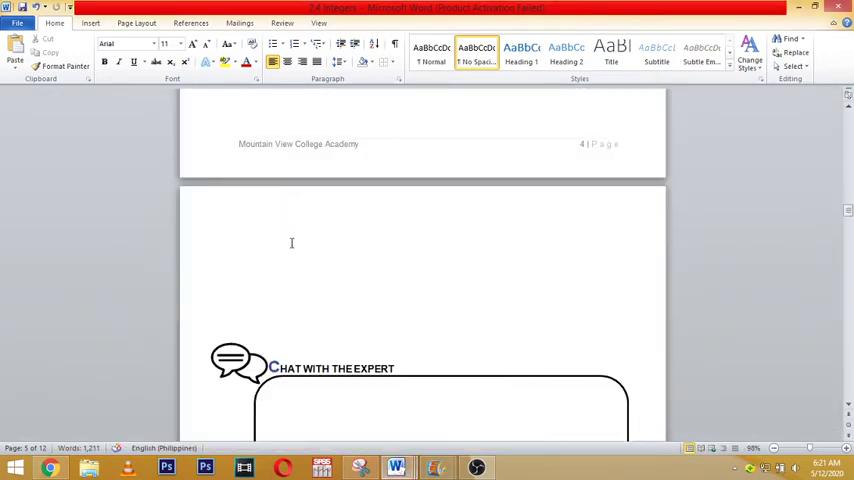
pyautogui.press('Return')
pyautogui.press('Return')
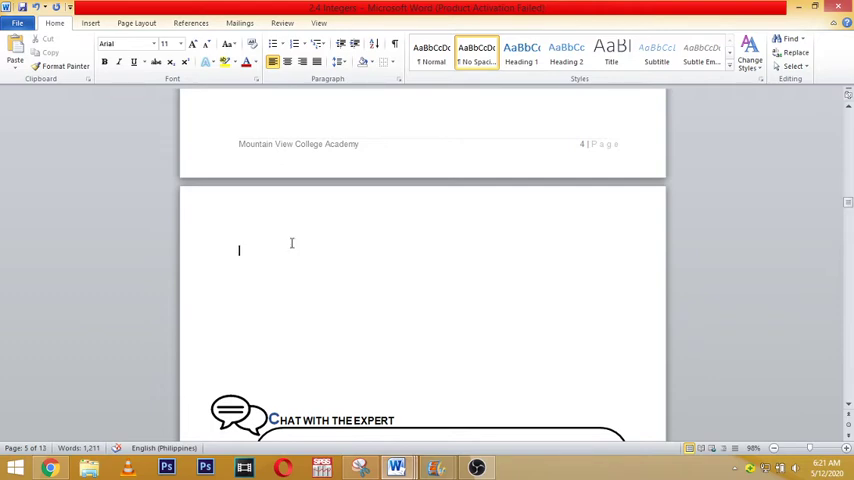
pyautogui.hotkey('ctrl', 'v')
pyautogui.click(358, 316)
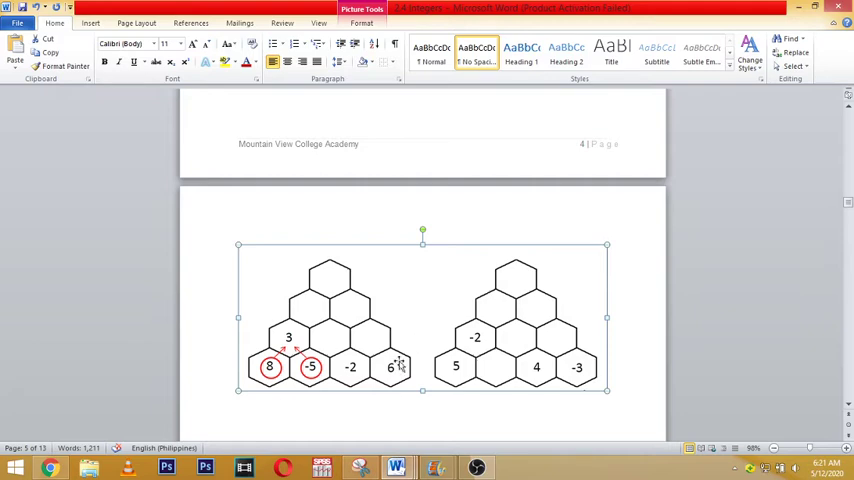
pyautogui.click(393, 403)
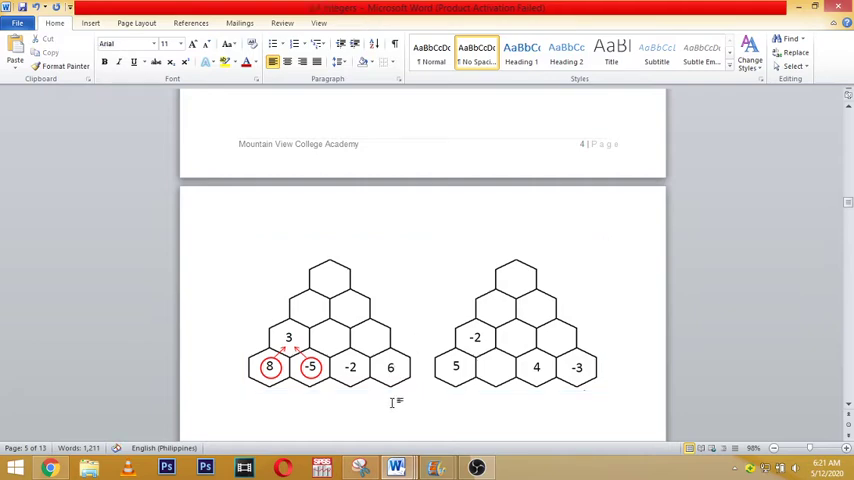
pyautogui.click(435, 467)
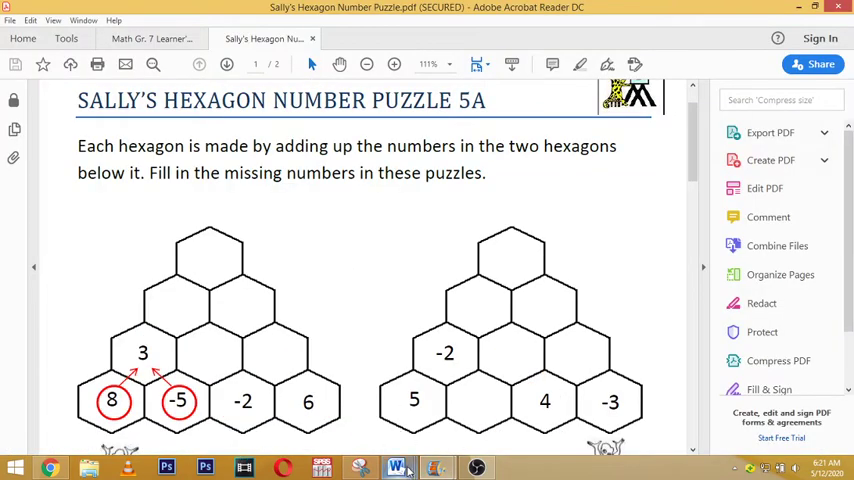
# Switch Acrobat to the Math Gr. 7 Learner's Materials PDF
pyautogui.click(359, 467)
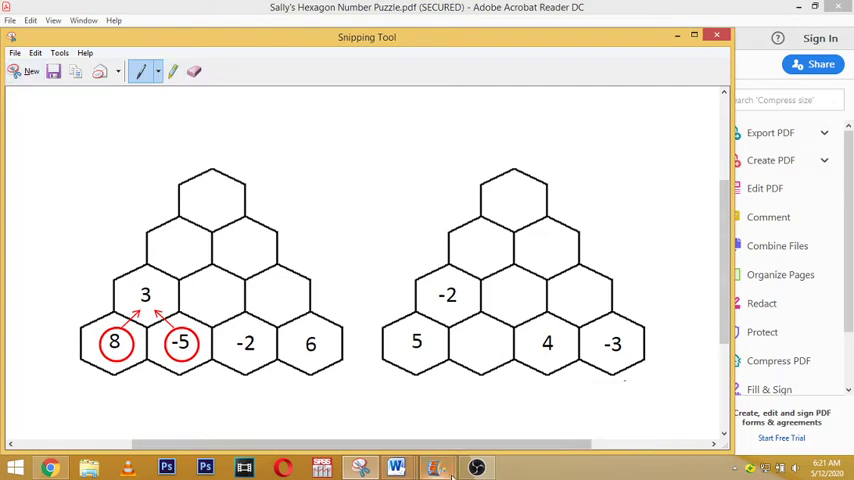
pyautogui.moveTo(434, 467)
pyautogui.click(505, 405)
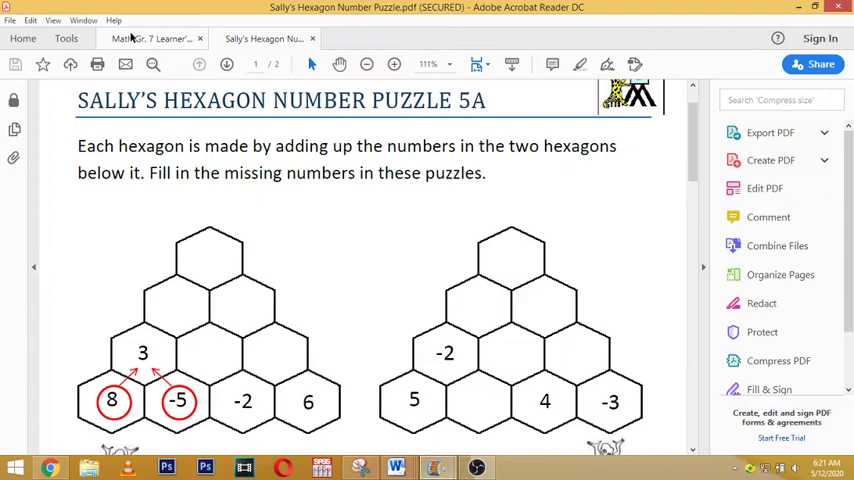
pyautogui.click(150, 38)
pyautogui.scroll(-4, 360, 300)
pyautogui.scroll(-4, 400, 310)
pyautogui.scroll(-4, 430, 320)
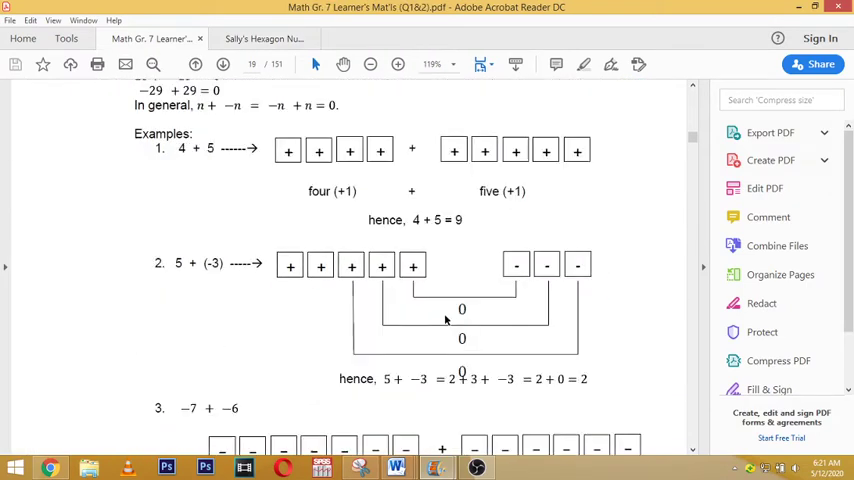
pyautogui.scroll(-3, 465, 315)
pyautogui.scroll(1, 620, 140)
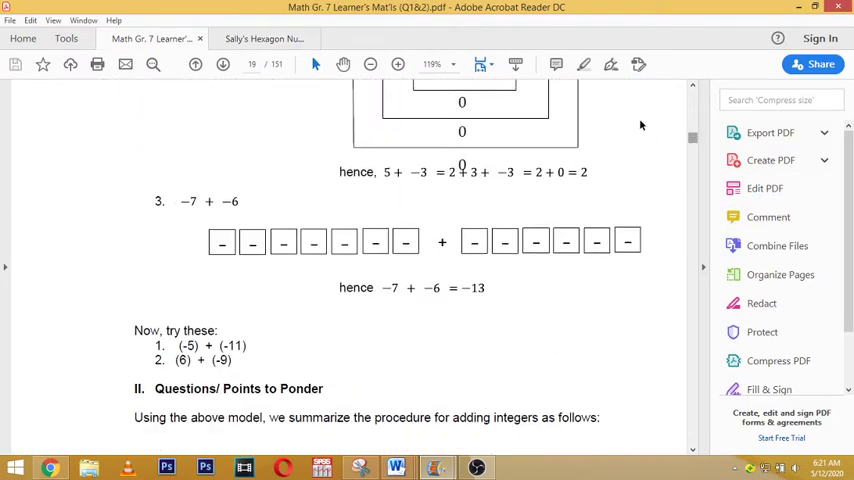
# Search the PDF for 'properties of real numbers', then close the Find panel
pyautogui.hotkey('ctrl', 'f')
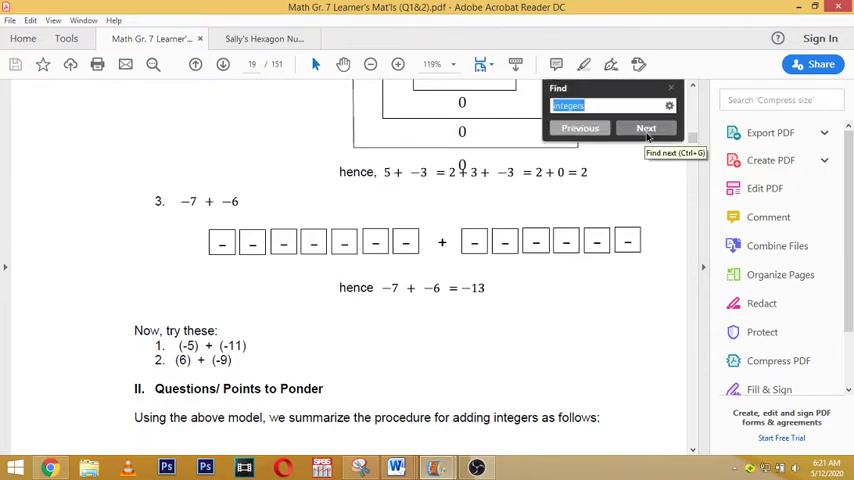
pyautogui.write('properties of')
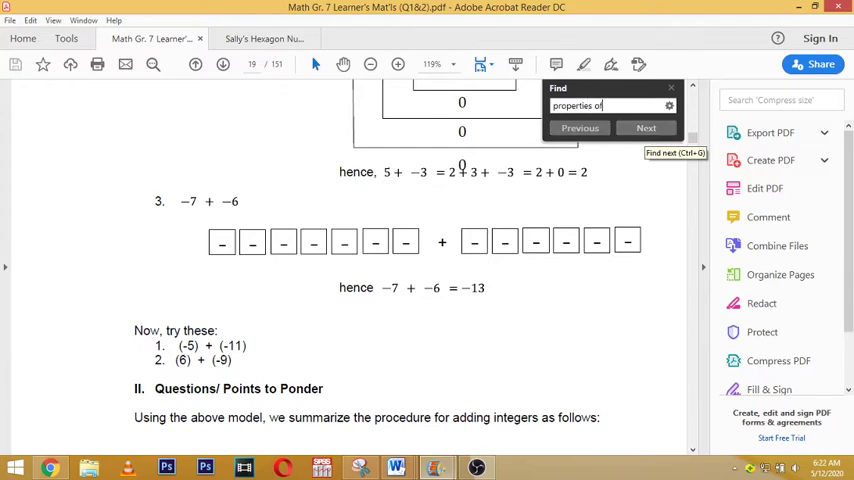
pyautogui.press('Return')
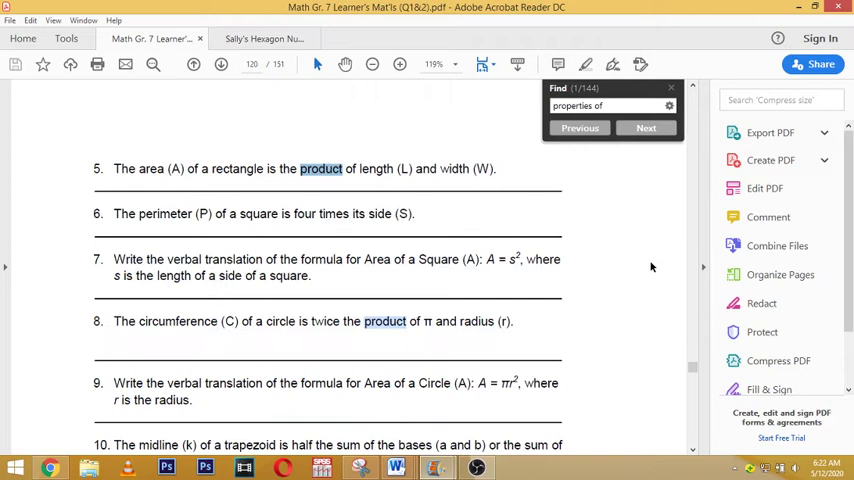
pyautogui.click(646, 128)
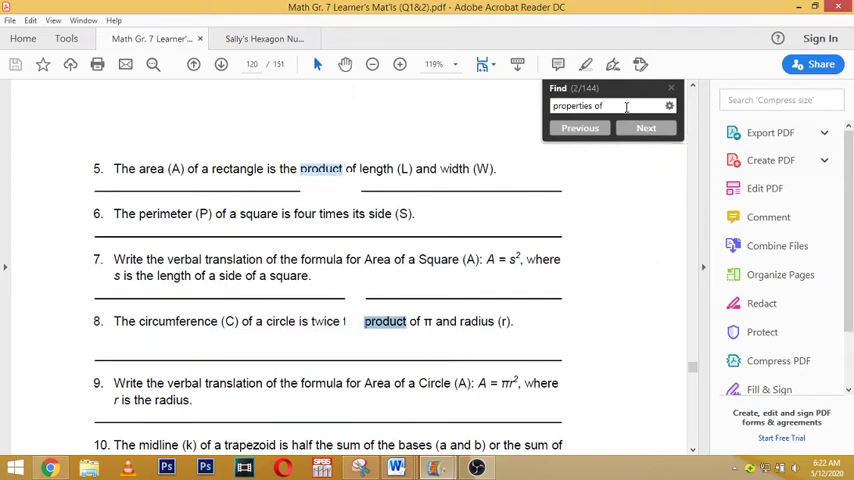
pyautogui.write(' real num')
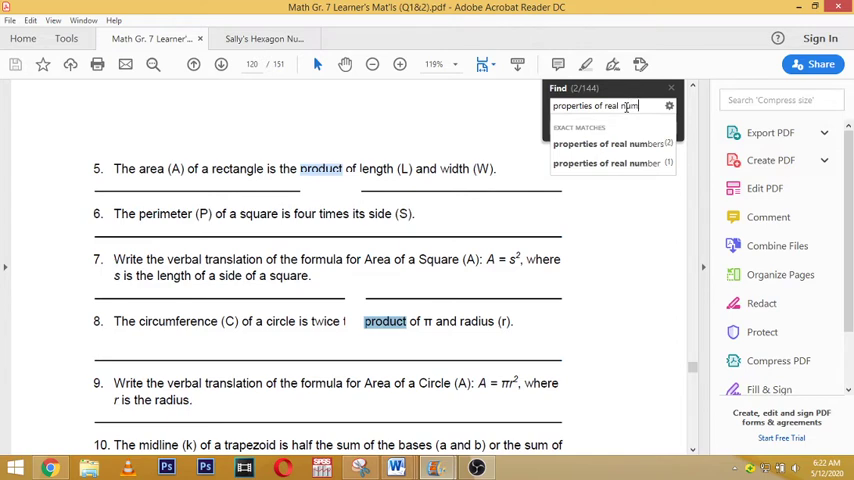
pyautogui.write('bers')
pyautogui.press('Return')
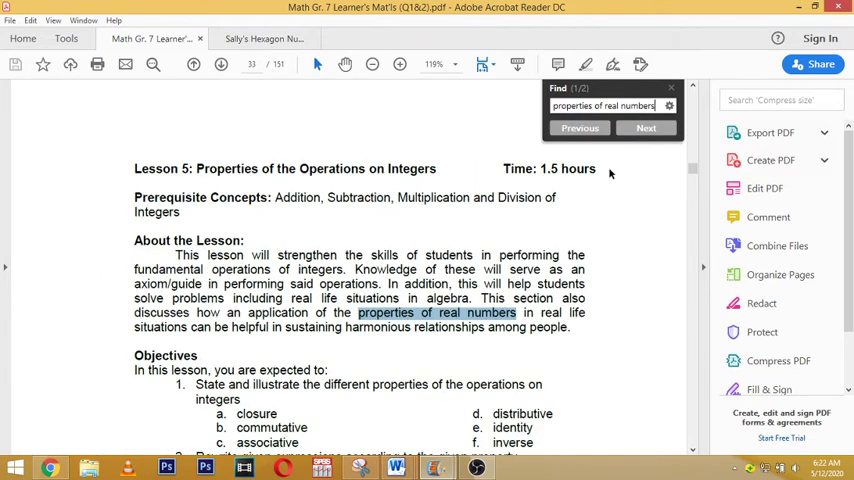
pyautogui.click(677, 92)
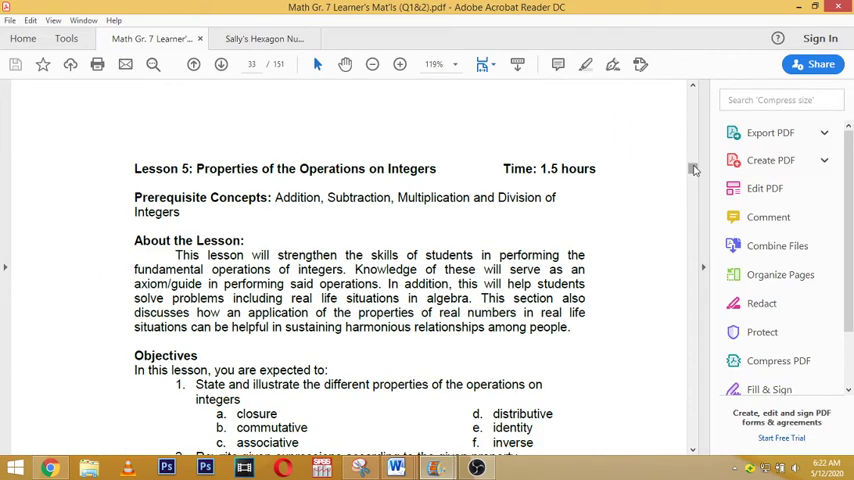
pyautogui.moveTo(692, 168); pyautogui.dragTo(692, 203)
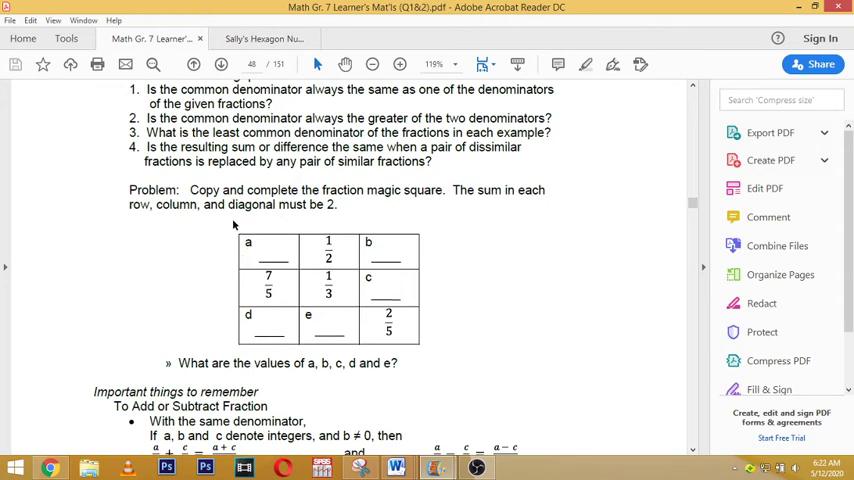
# Snip the fraction magic square table from the Grade 7 PDF and copy it
pyautogui.click(359, 467)
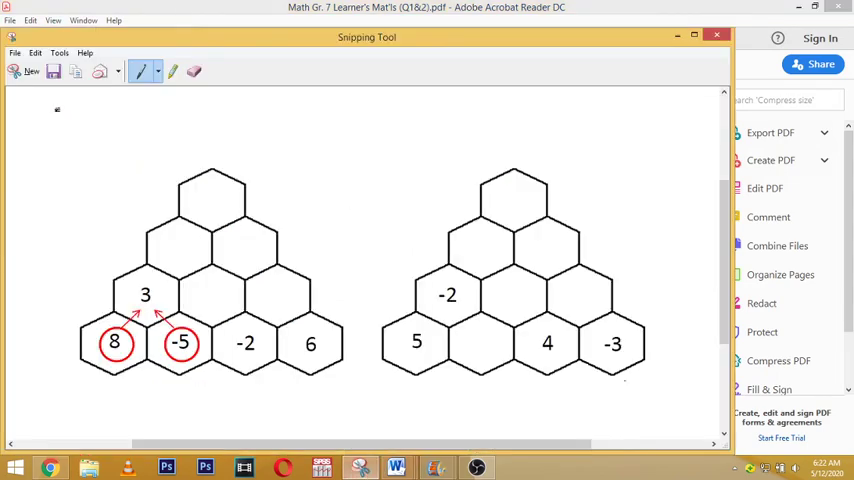
pyautogui.click(26, 71)
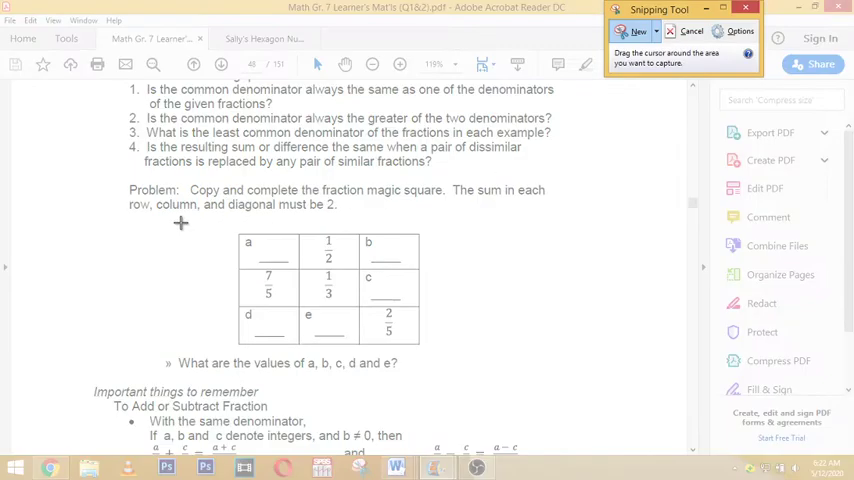
pyautogui.moveTo(229, 225)
pyautogui.mouseDown()
pyautogui.moveTo(303, 351)
pyautogui.moveTo(429, 349)
pyautogui.mouseUp()
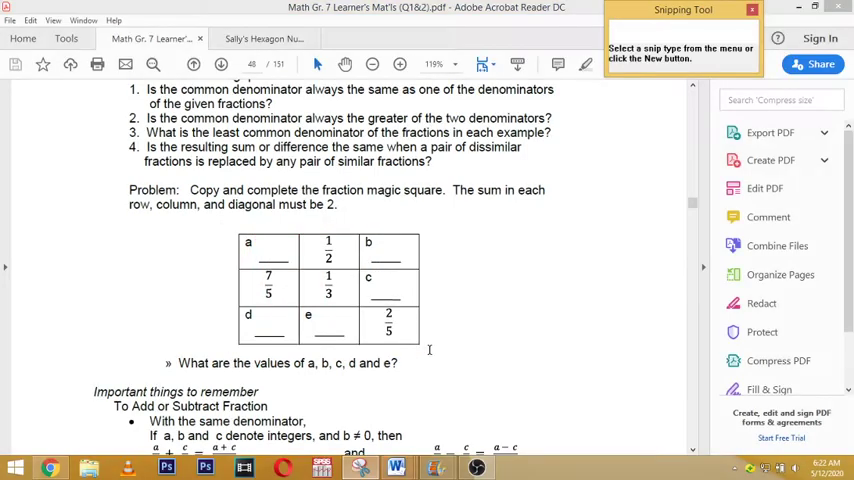
pyautogui.rightClick(312, 290)
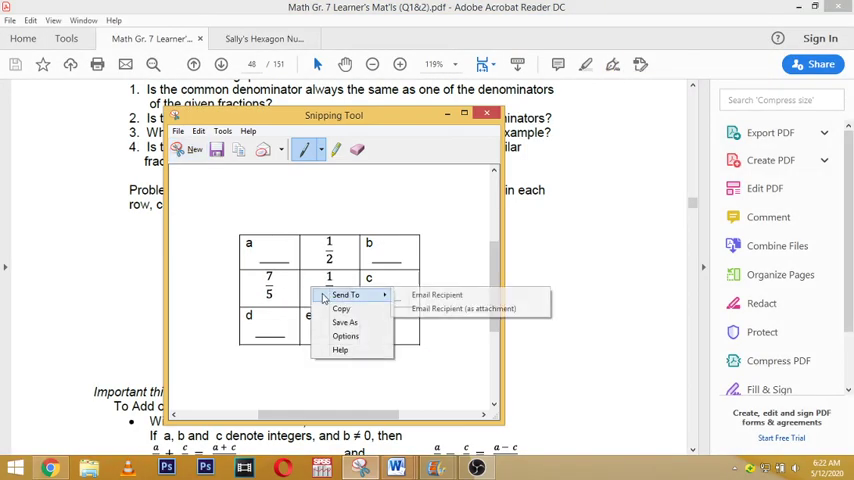
pyautogui.click(343, 310)
pyautogui.moveTo(396, 467)
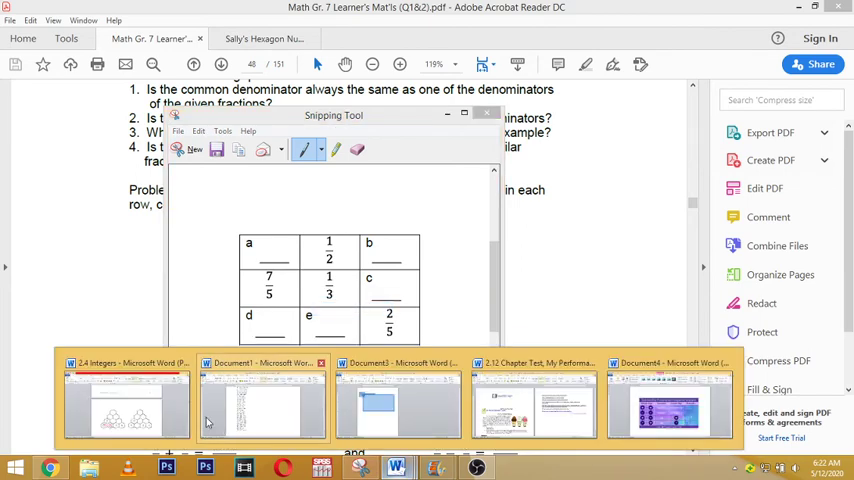
# Paste the magic square image into the 3.4 Integers document and select it
pyautogui.click(120, 400)
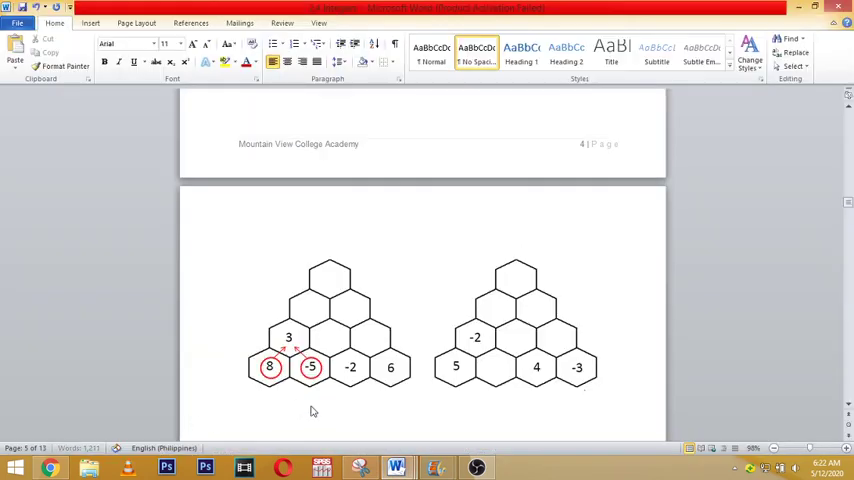
pyautogui.hotkey('ctrl', 'v')
pyautogui.click(362, 356)
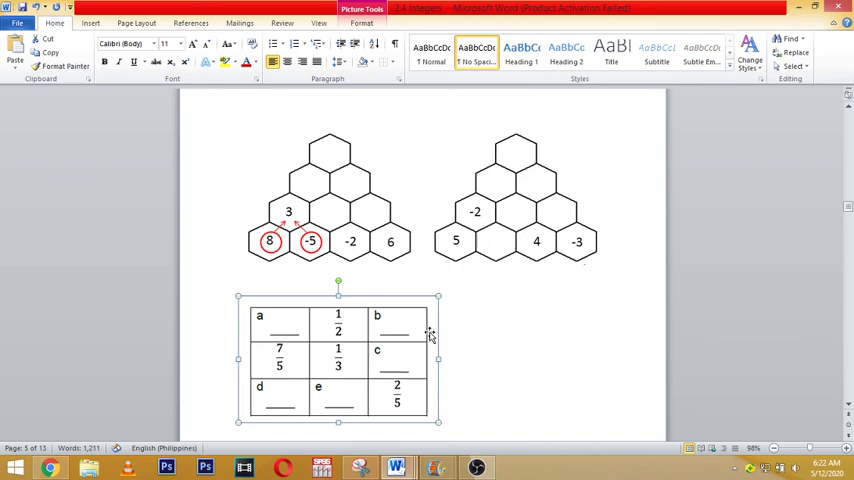